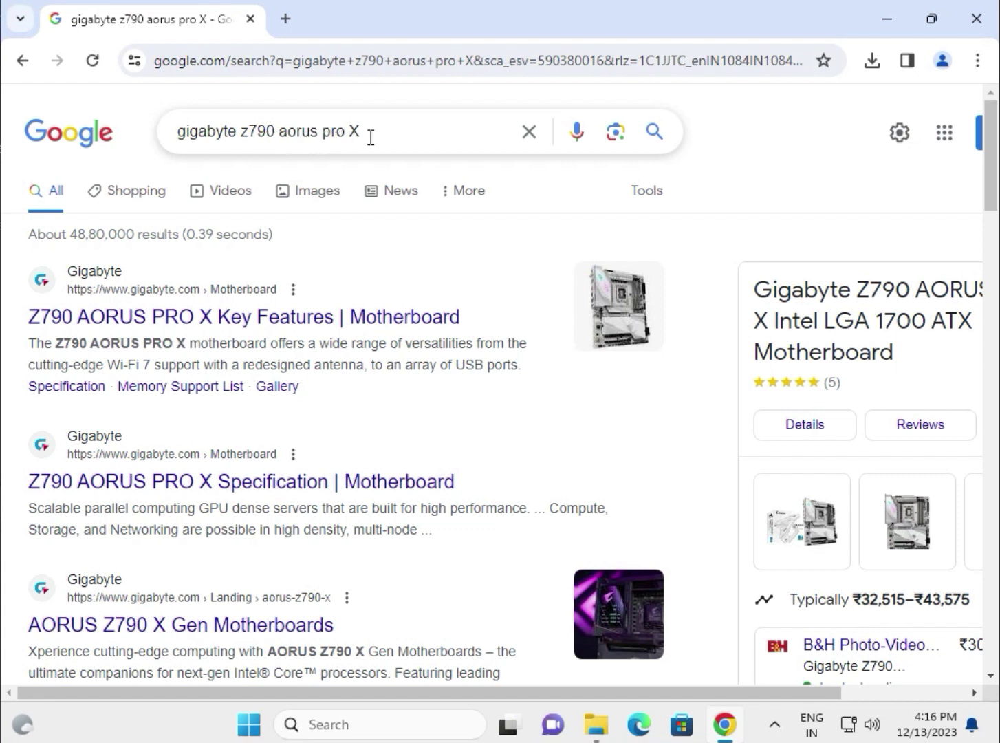
Open the gigabyte.com 'Z790 AORUS PRO X Key Features | Motherboard' result in a new tab
{"action": "left_click_drag", "start_coordinate": [370, 138], "coordinate": [156, 127]}
{"action": "left_click", "coordinate": [145, 109]}
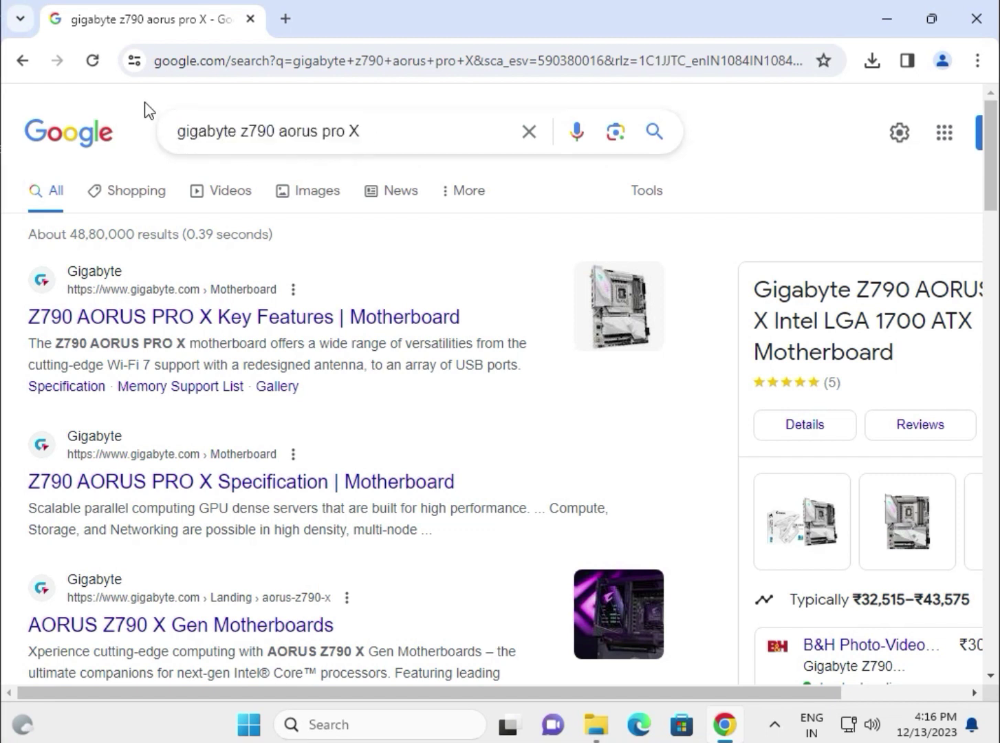
{"action": "right_click", "coordinate": [124, 313]}
{"action": "left_click", "coordinate": [172, 328]}
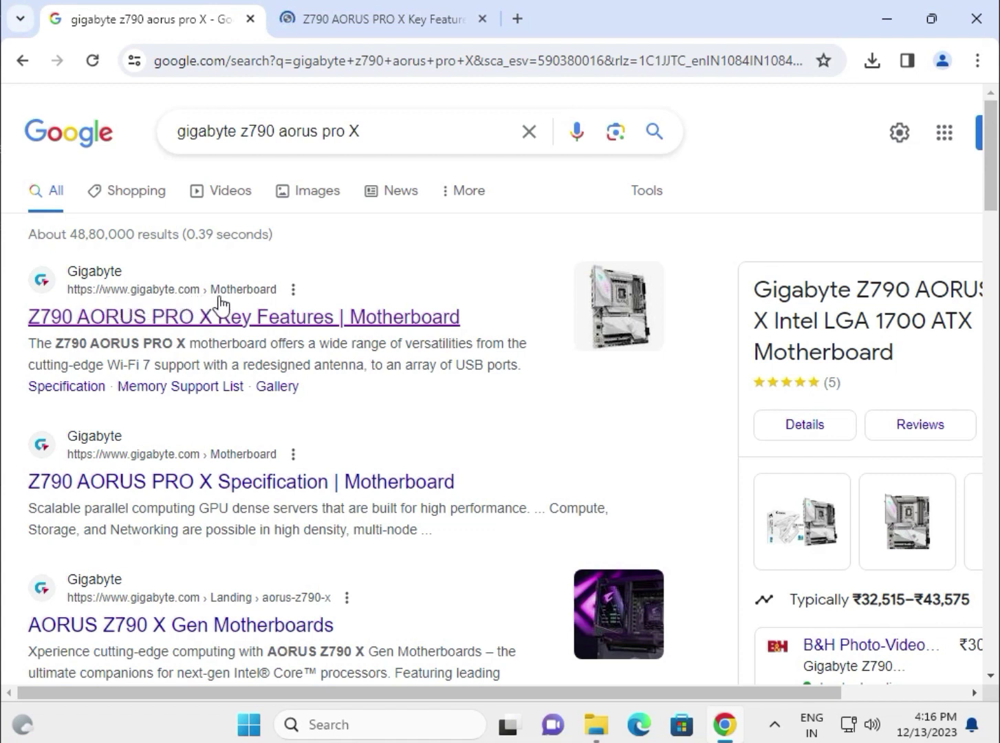
Go to the Z790 AORUS PRO X revision 1.0 support downloads page on the new Gigabyte tab
{"action": "left_click", "coordinate": [341, 18]}
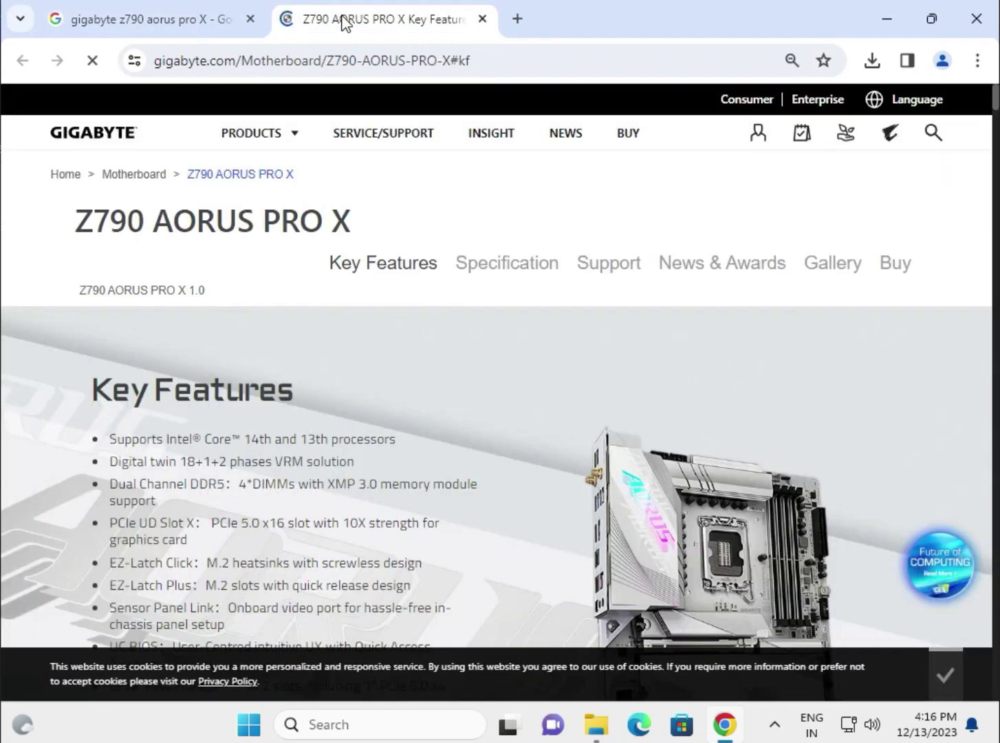
{"action": "left_click", "coordinate": [614, 274]}
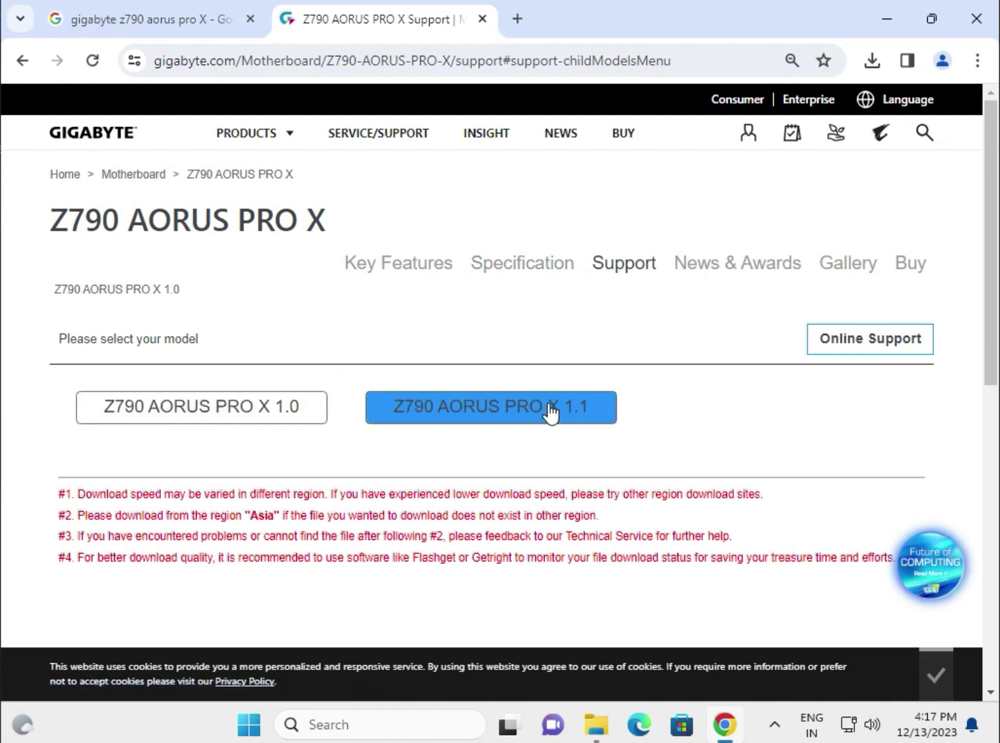
{"action": "left_click", "coordinate": [315, 416]}
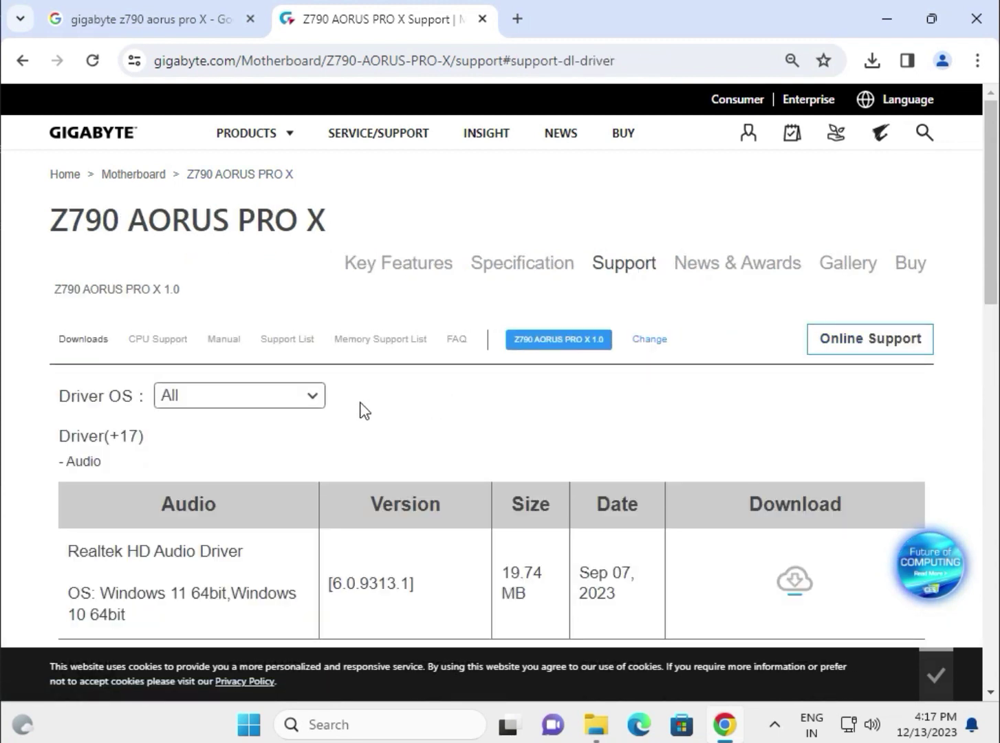
Try several Driver OS filters, ending on Windows 10 64bit
{"action": "left_click", "coordinate": [307, 416]}
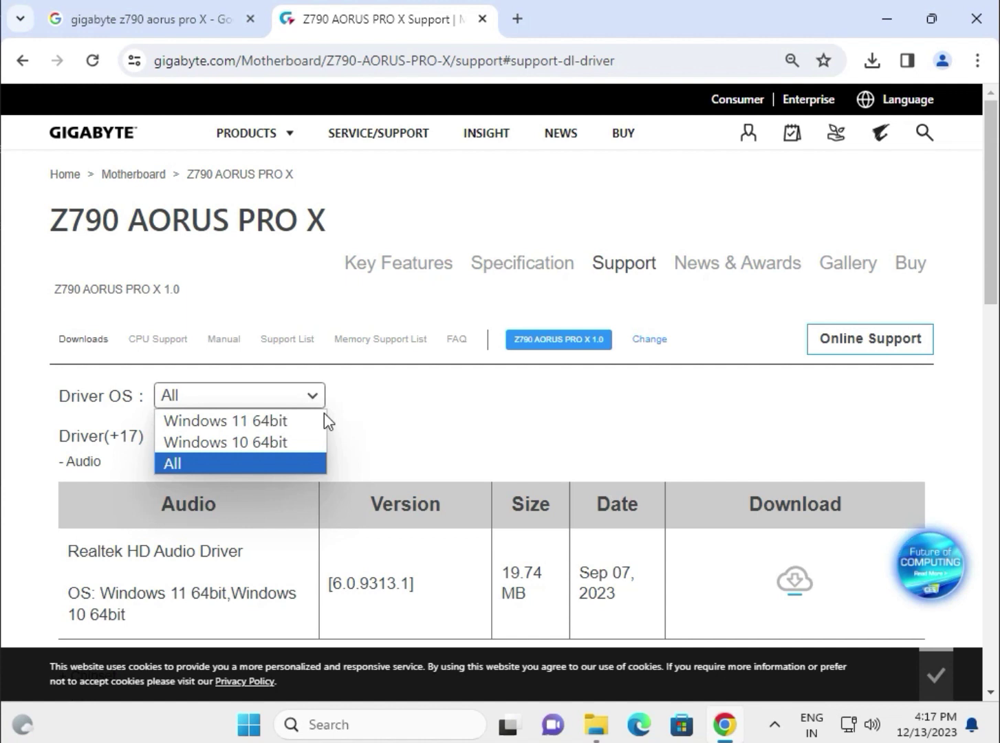
{"action": "left_click", "coordinate": [279, 421]}
{"action": "scroll", "coordinate": [288, 423], "scroll_direction": "down", "scroll_amount": 2}
{"action": "left_click", "coordinate": [283, 302]}
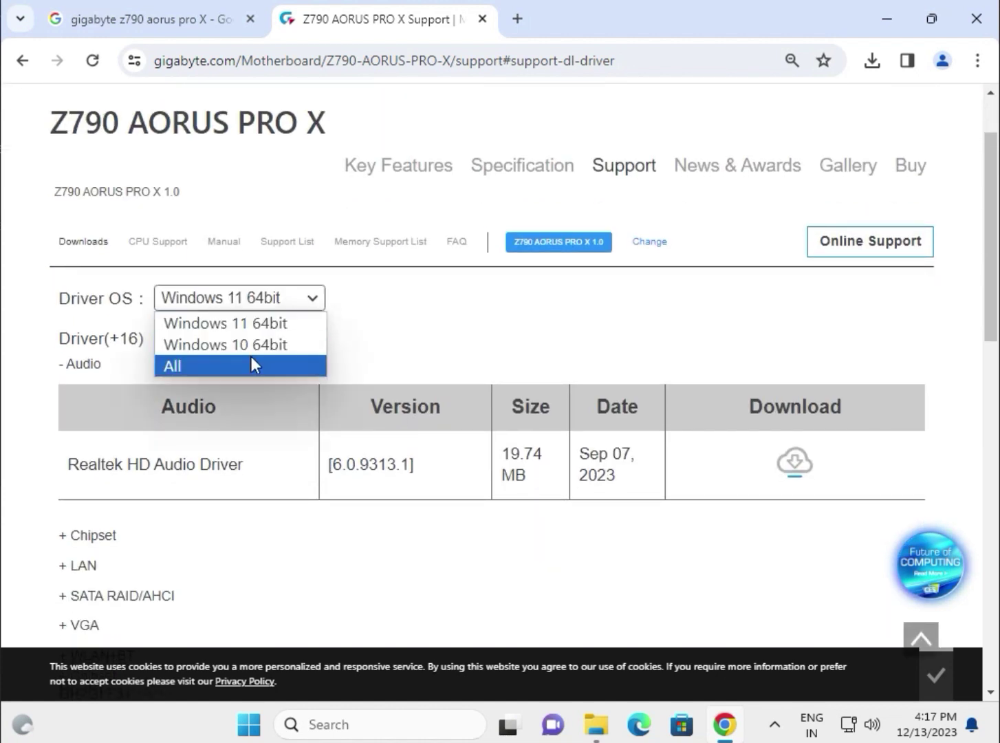
{"action": "left_click", "coordinate": [250, 359]}
{"action": "left_click", "coordinate": [251, 306]}
{"action": "left_click", "coordinate": [338, 403]}
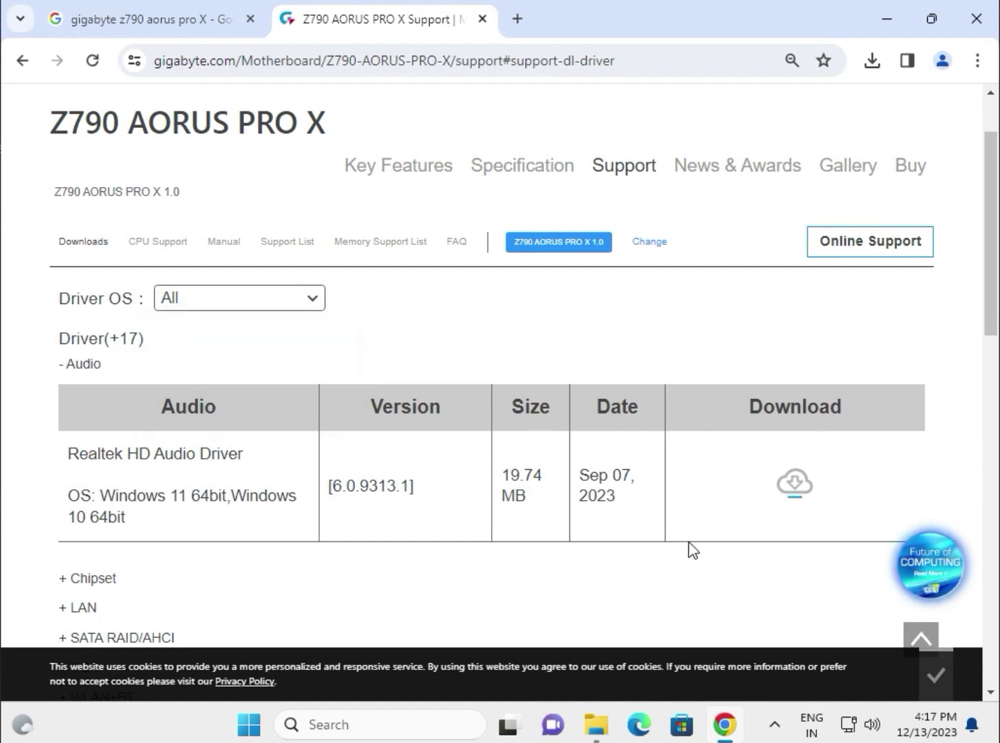
{"action": "left_click", "coordinate": [241, 306]}
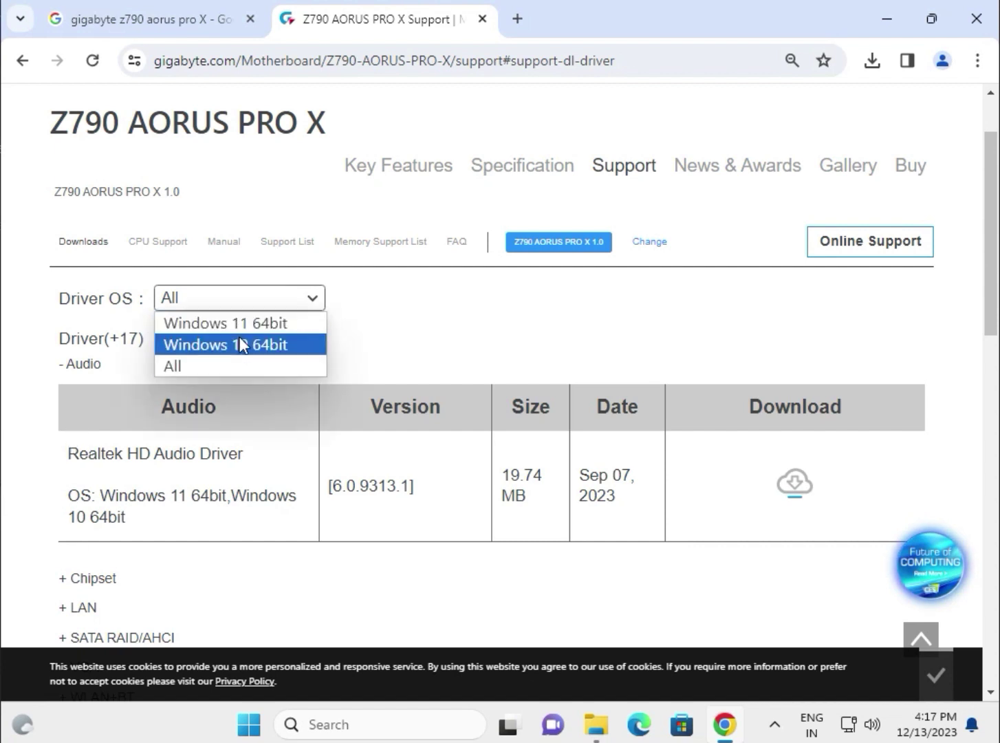
{"action": "left_click", "coordinate": [242, 344]}
{"action": "left_click", "coordinate": [261, 303]}
{"action": "left_click", "coordinate": [261, 323]}
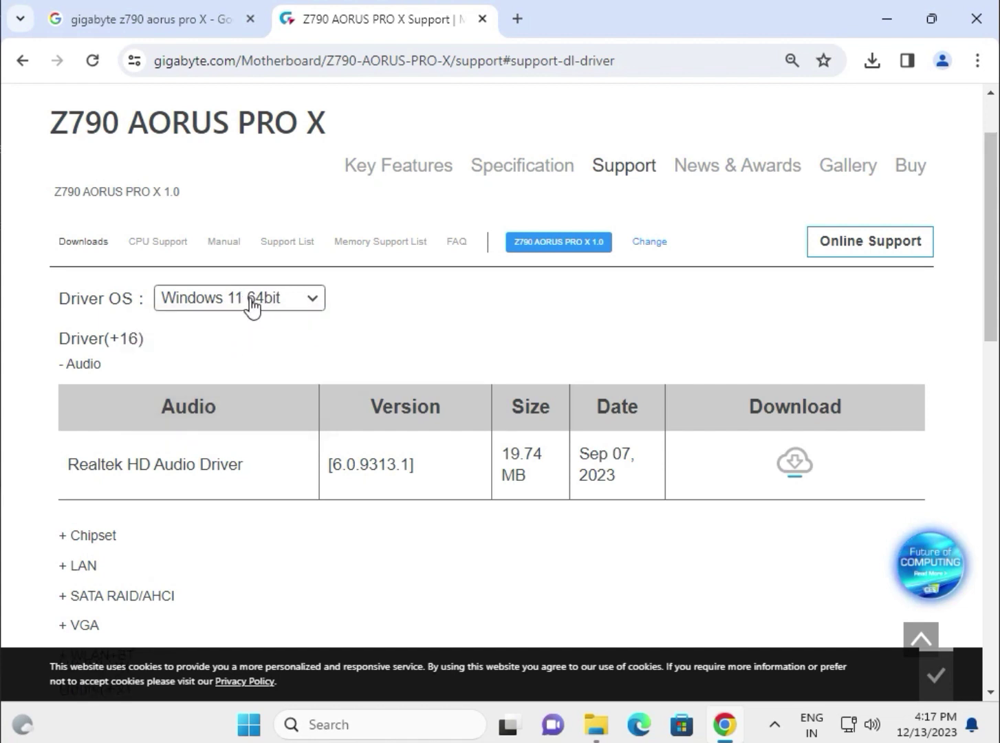
{"action": "left_click", "coordinate": [251, 303]}
{"action": "left_click", "coordinate": [236, 346]}
Scroll the driver categories, highlighting the Audio heading and the headings below it
{"action": "scroll", "coordinate": [408, 363], "scroll_direction": "down", "scroll_amount": 2}
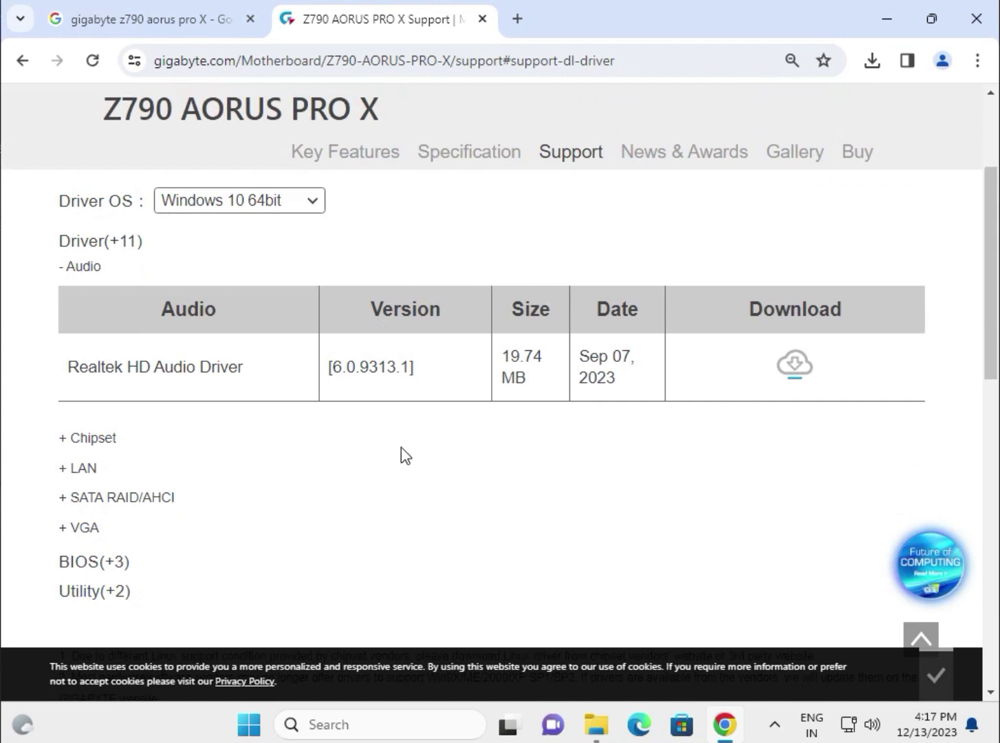
{"action": "scroll", "coordinate": [402, 455], "scroll_direction": "up", "scroll_amount": 1}
{"action": "scroll", "coordinate": [288, 476], "scroll_direction": "up", "scroll_amount": 1}
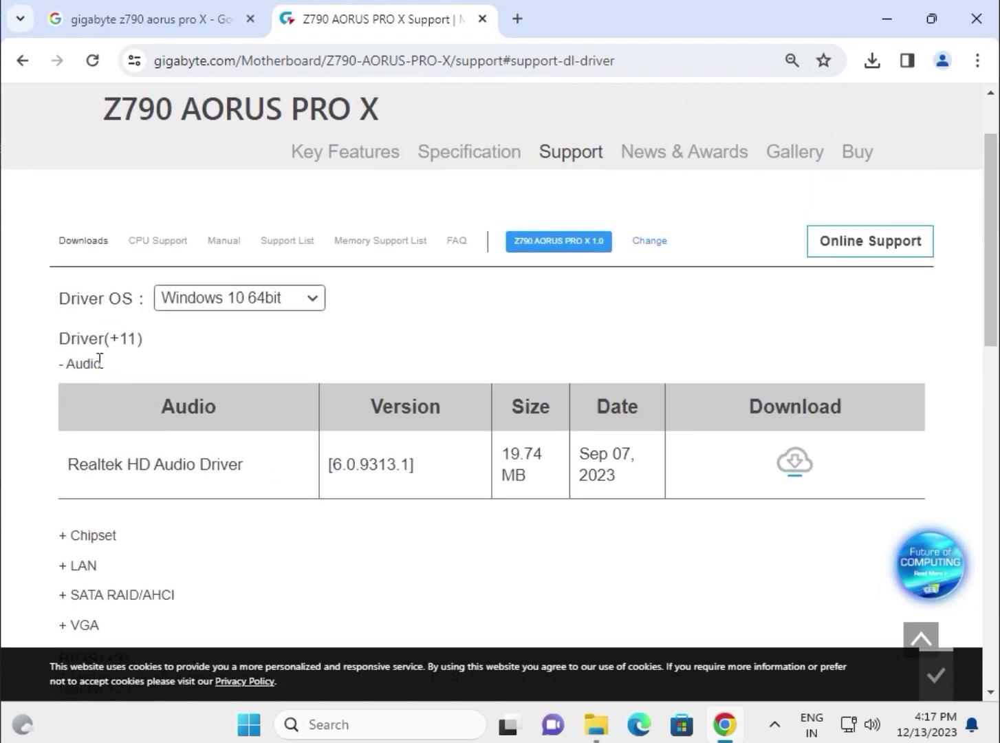
{"action": "left_click_drag", "start_coordinate": [100, 359], "coordinate": [67, 367]}
{"action": "scroll", "coordinate": [151, 440], "scroll_direction": "down", "scroll_amount": 2}
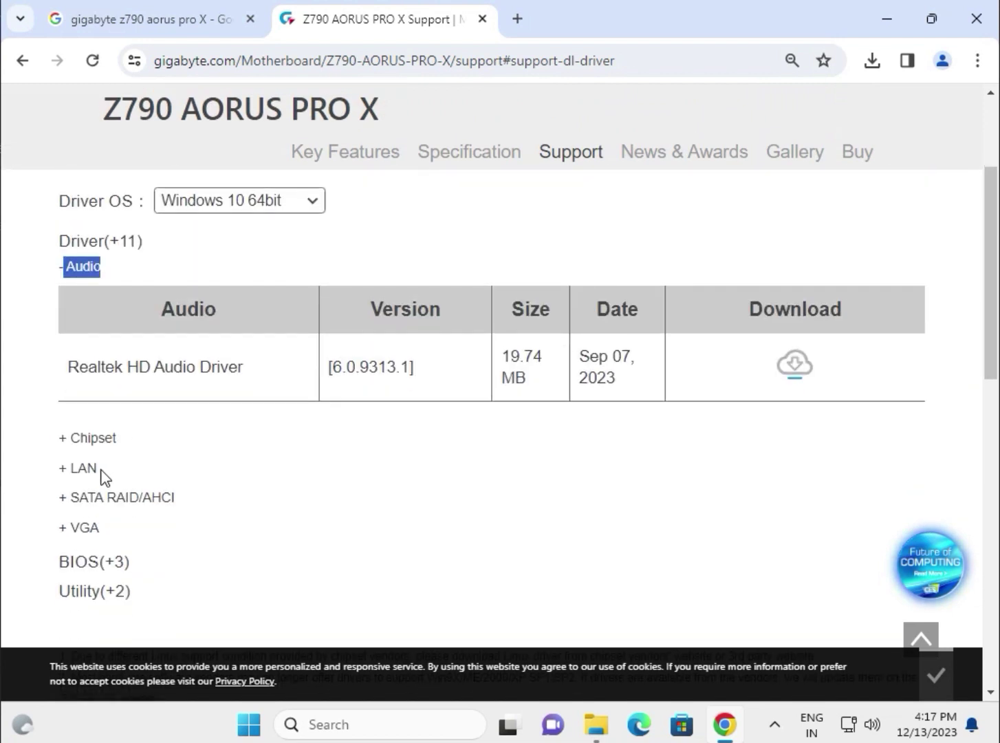
{"action": "left_click_drag", "start_coordinate": [98, 470], "coordinate": [72, 473]}
{"action": "left_click_drag", "start_coordinate": [103, 526], "coordinate": [65, 530]}
{"action": "scroll", "coordinate": [220, 535], "scroll_direction": "down", "scroll_amount": 2}
Expand the BIOS table to check the F4d release date, then return to the Audio driver list
{"action": "left_click", "coordinate": [116, 464]}
{"action": "scroll", "coordinate": [178, 478], "scroll_direction": "up", "scroll_amount": 2}
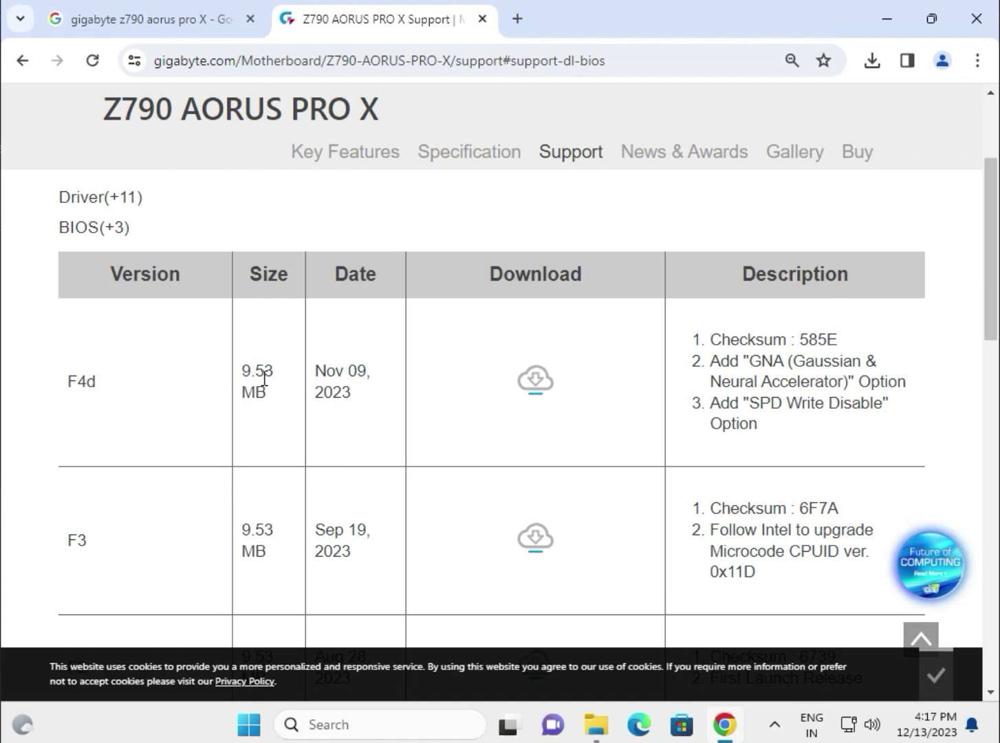
{"action": "triple_click", "coordinate": [318, 366]}
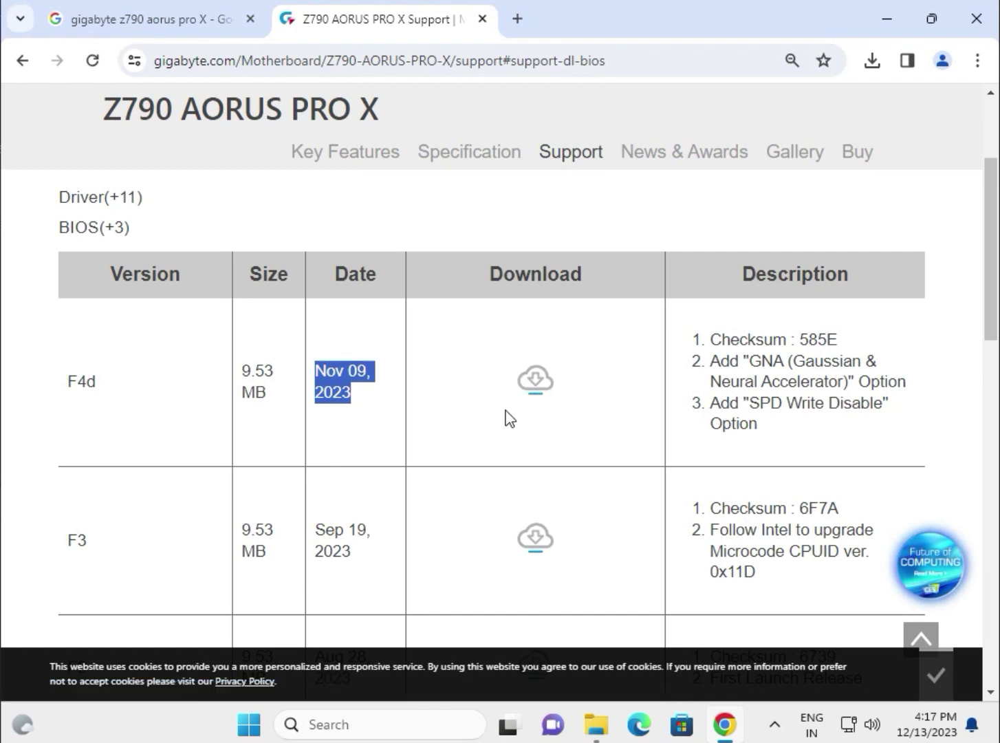
{"action": "scroll", "coordinate": [509, 418], "scroll_direction": "up", "scroll_amount": 3}
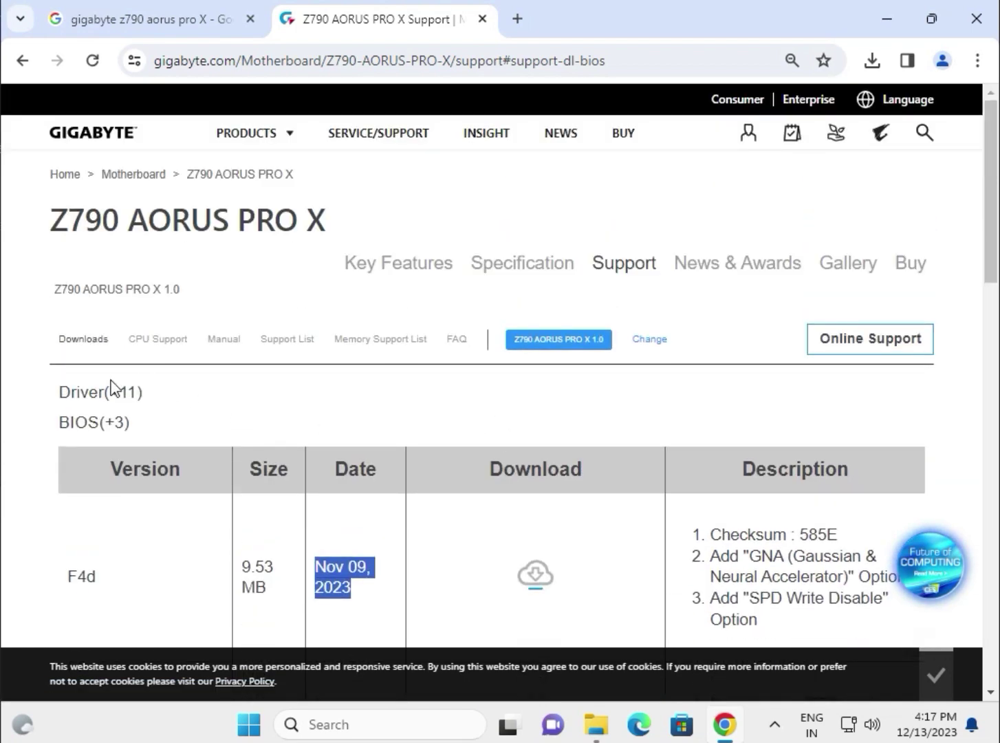
{"action": "left_click", "coordinate": [100, 392]}
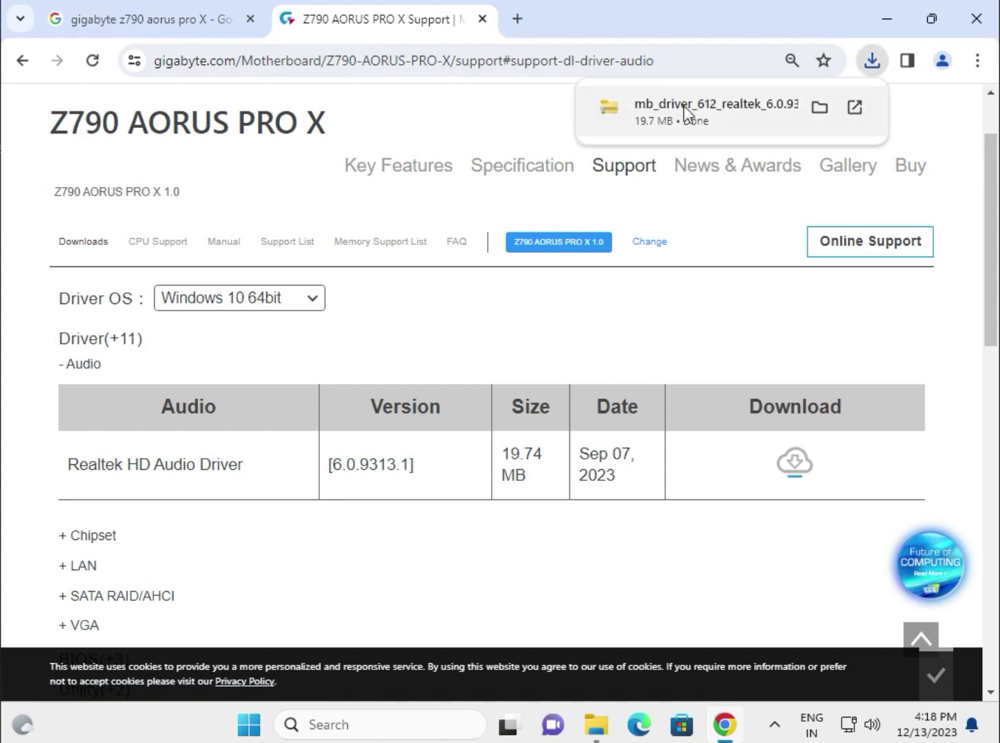
Launch the Realtek driver setup from the downloaded archive and allow it to run
{"action": "left_click", "coordinate": [684, 106]}
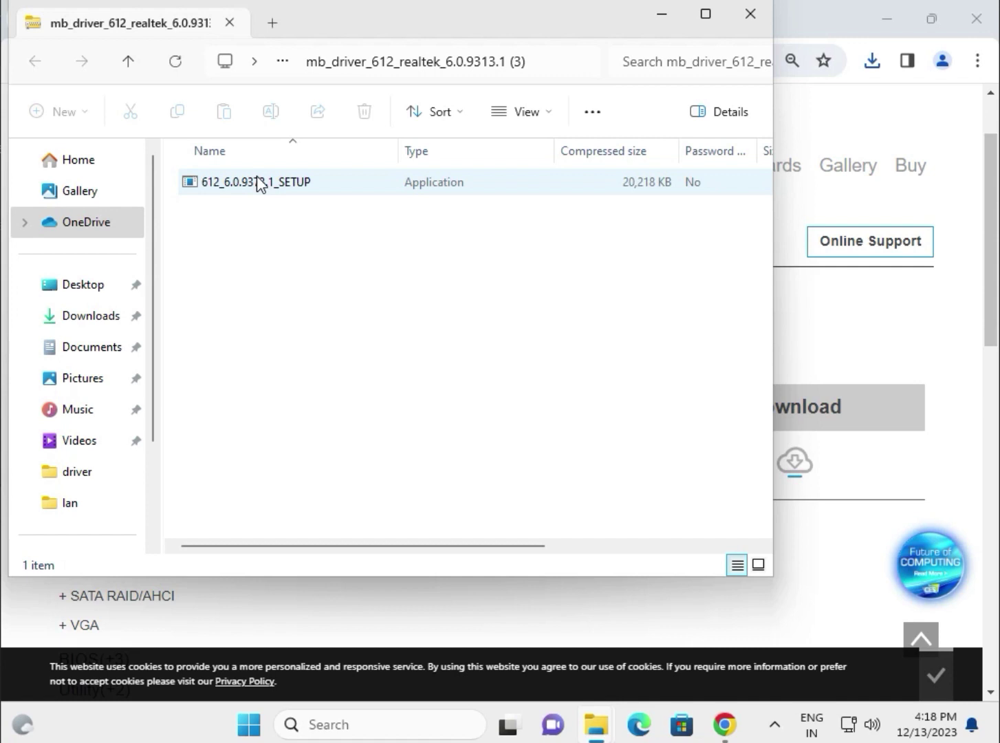
{"action": "double_click", "coordinate": [257, 178]}
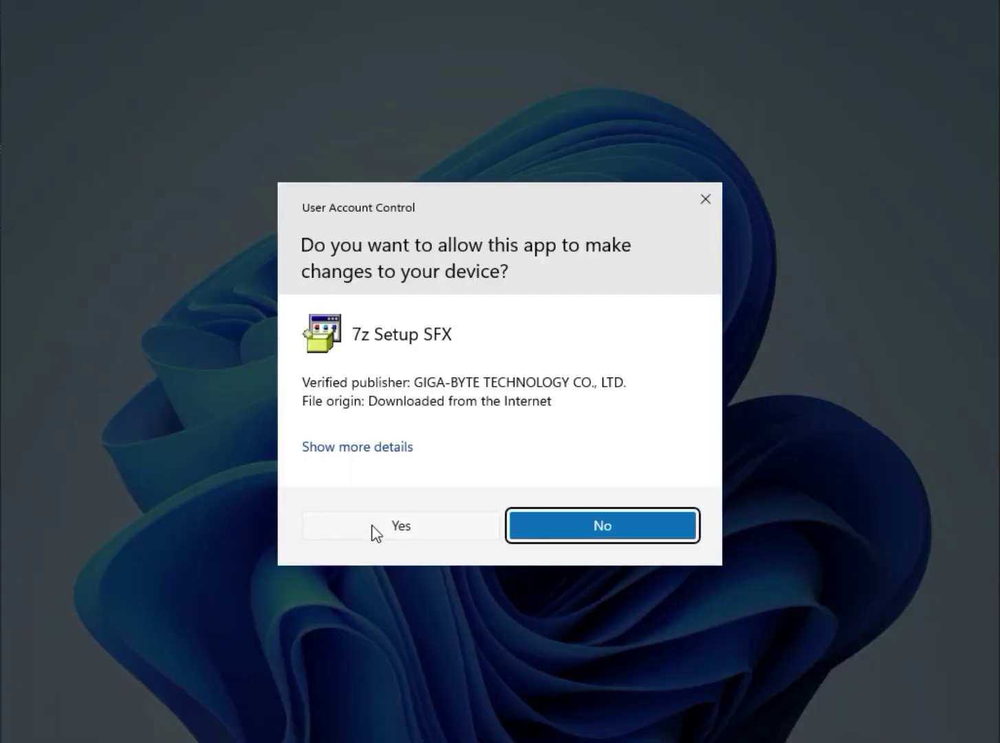
{"action": "left_click", "coordinate": [371, 525]}
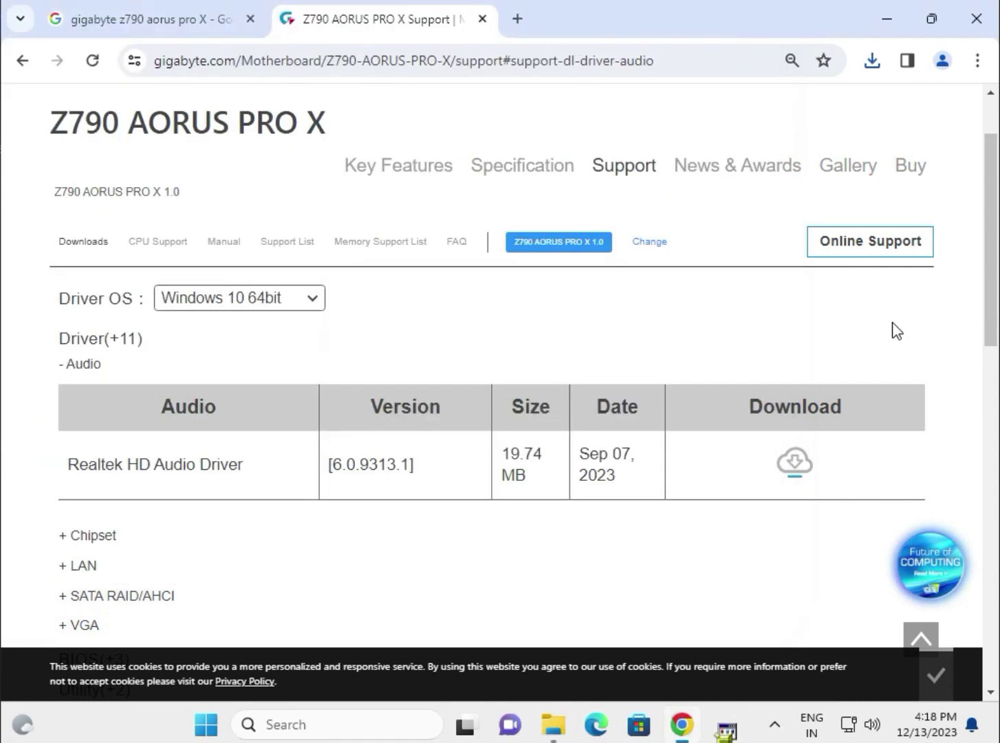
View the board's chipset drivers, then minimize Chrome and File Explorer to reveal the desktop
{"action": "left_click", "coordinate": [888, 330]}
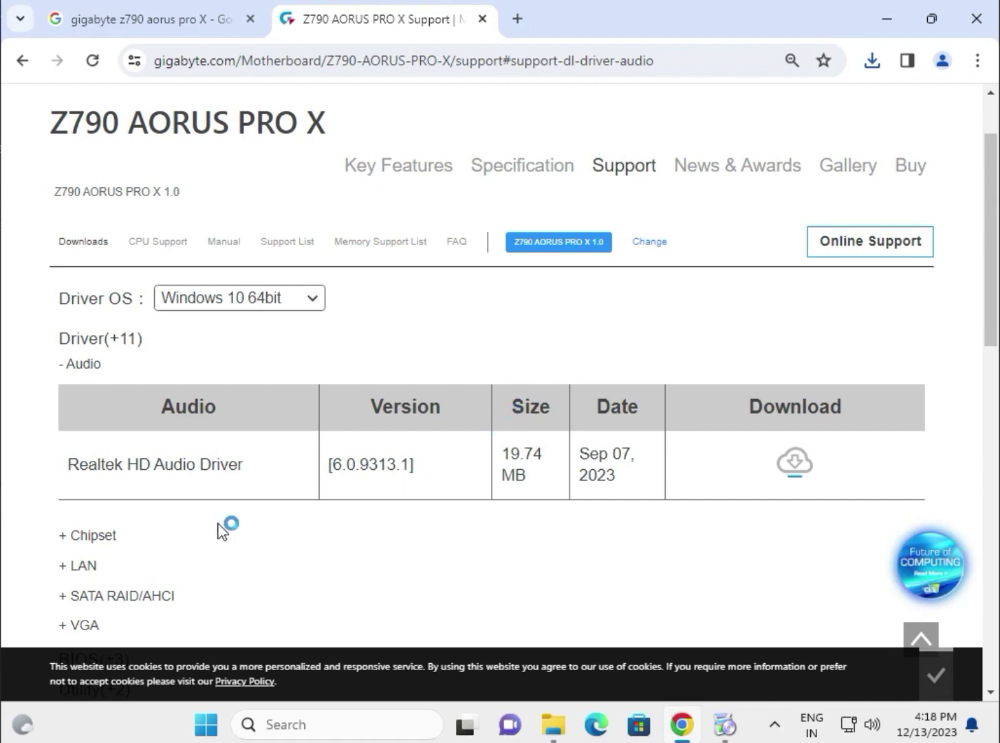
{"action": "scroll", "coordinate": [158, 523], "scroll_direction": "down", "scroll_amount": 1}
{"action": "left_click", "coordinate": [81, 440]}
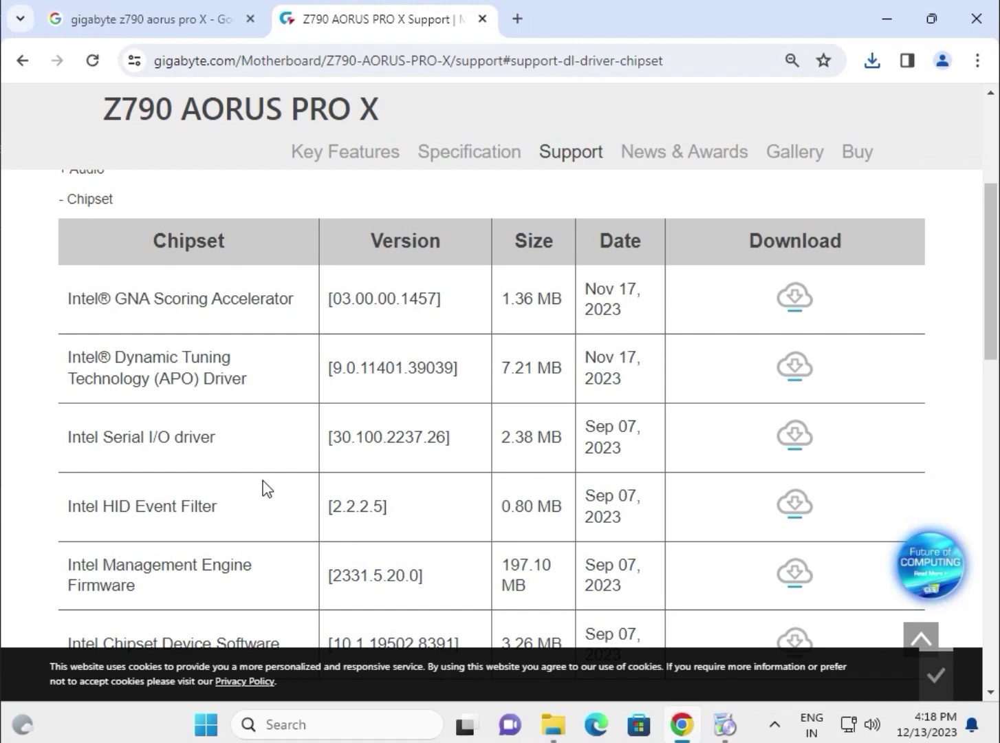
{"action": "left_click", "coordinate": [893, 17]}
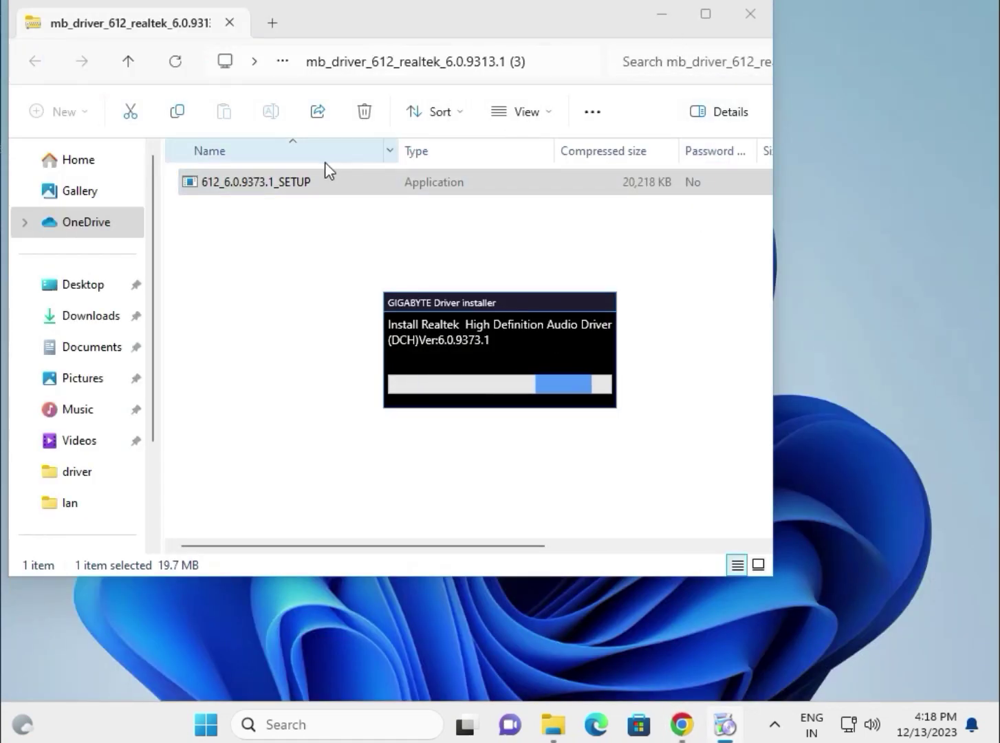
{"action": "left_click", "coordinate": [661, 15]}
Open Device Manager from the Start button's quick menu and expand Display adapters
{"action": "right_click", "coordinate": [206, 725]}
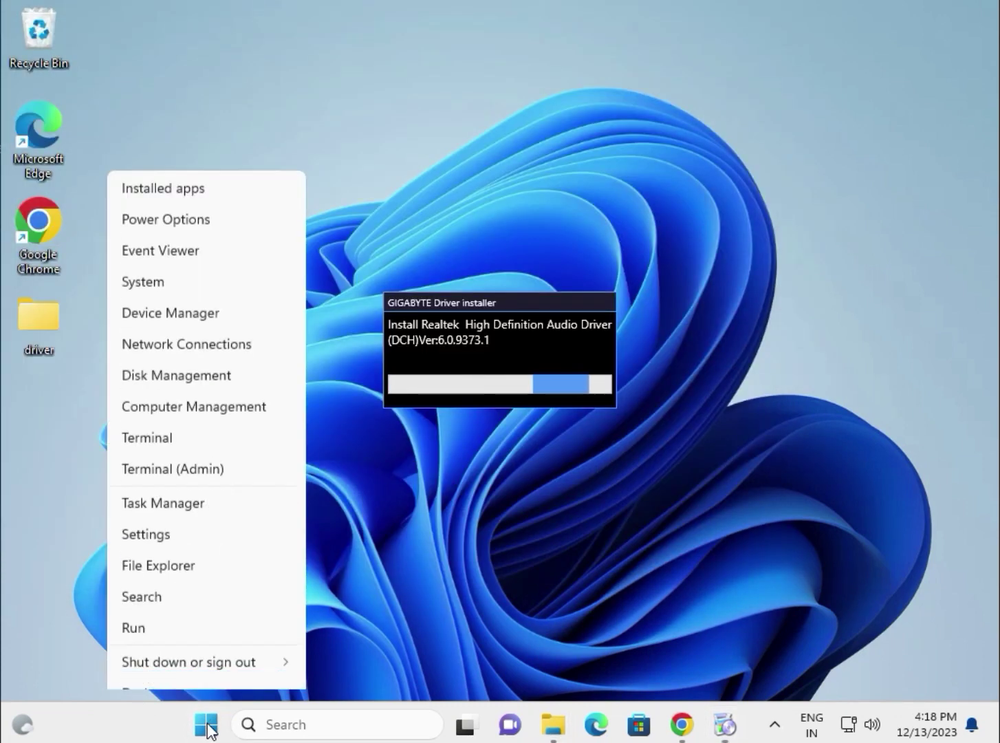
{"action": "left_click", "coordinate": [201, 298]}
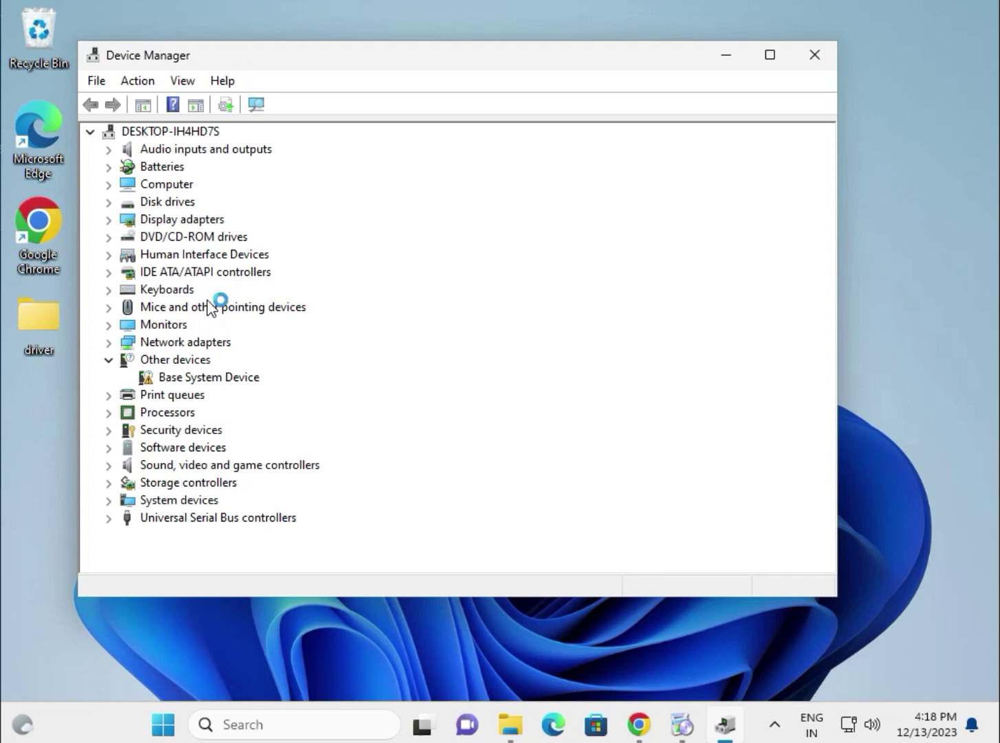
{"action": "left_click", "coordinate": [109, 219]}
{"action": "left_click", "coordinate": [174, 224]}
{"action": "right_click", "coordinate": [175, 226]}
{"action": "right_click", "coordinate": [153, 221]}
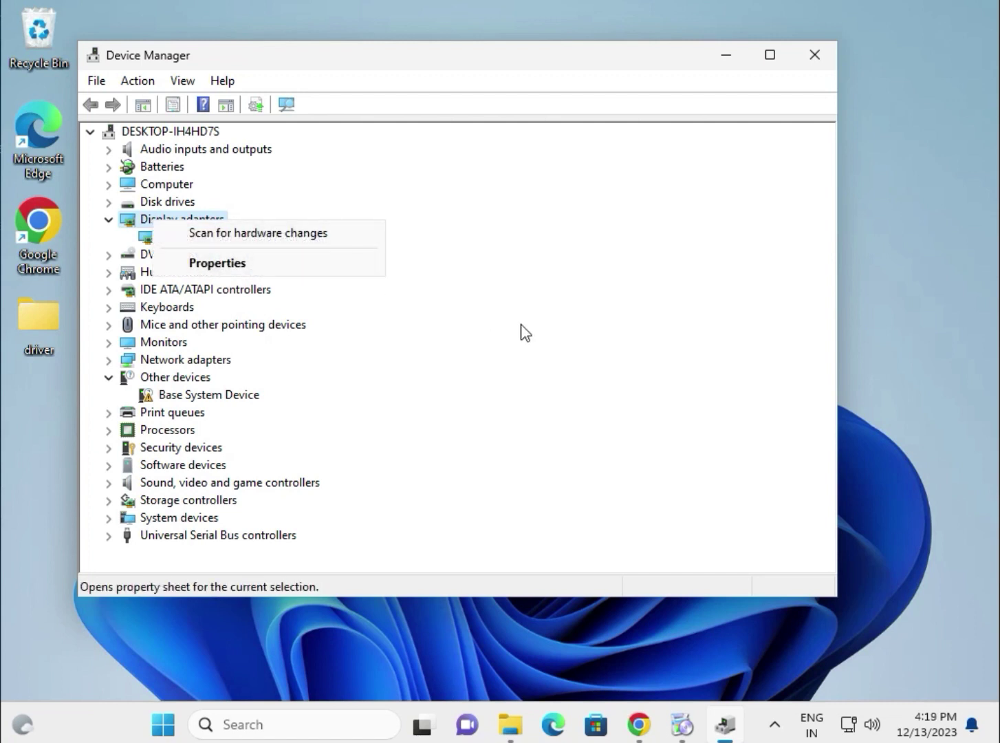
{"action": "left_click", "coordinate": [477, 326]}
Start updating the Microsoft Basic Display Adapter driver, choosing to browse the computer
{"action": "left_click", "coordinate": [226, 237]}
{"action": "right_click", "coordinate": [226, 237]}
{"action": "left_click", "coordinate": [284, 251]}
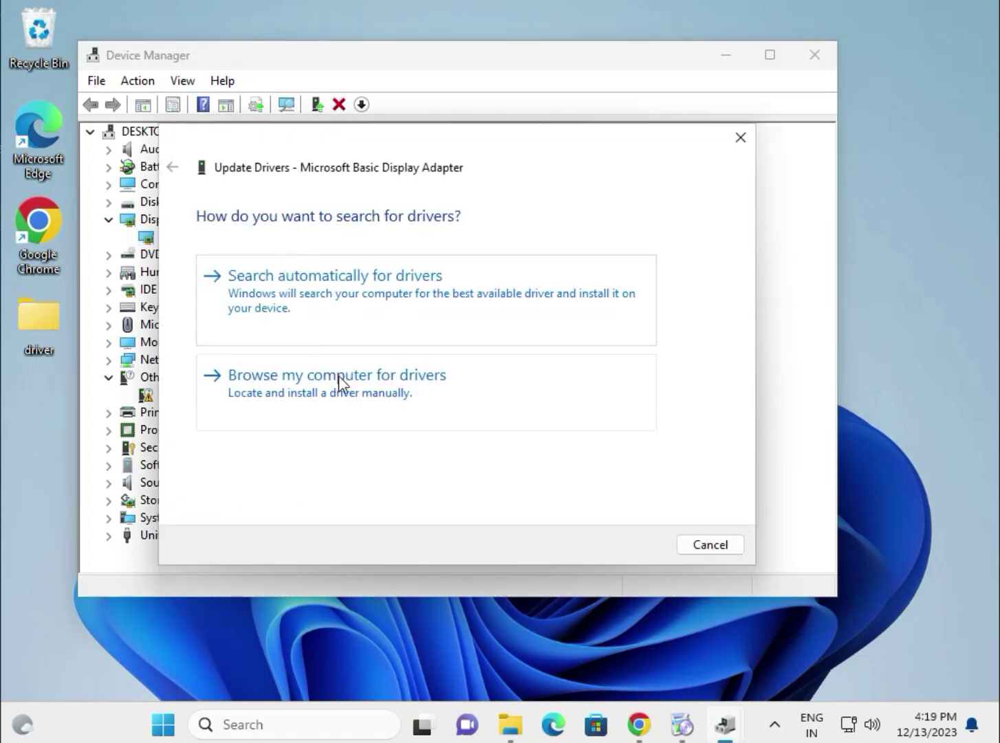
{"action": "left_click", "coordinate": [339, 382]}
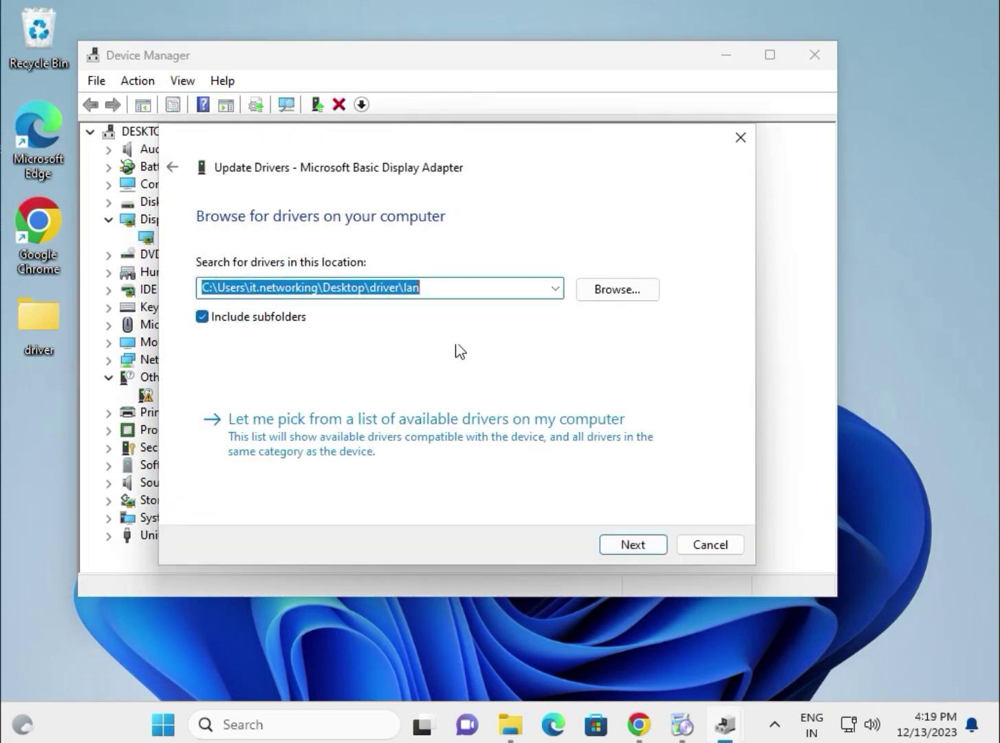
Search the Downloads folder for a driver, then close the wizard
{"action": "left_click", "coordinate": [603, 290]}
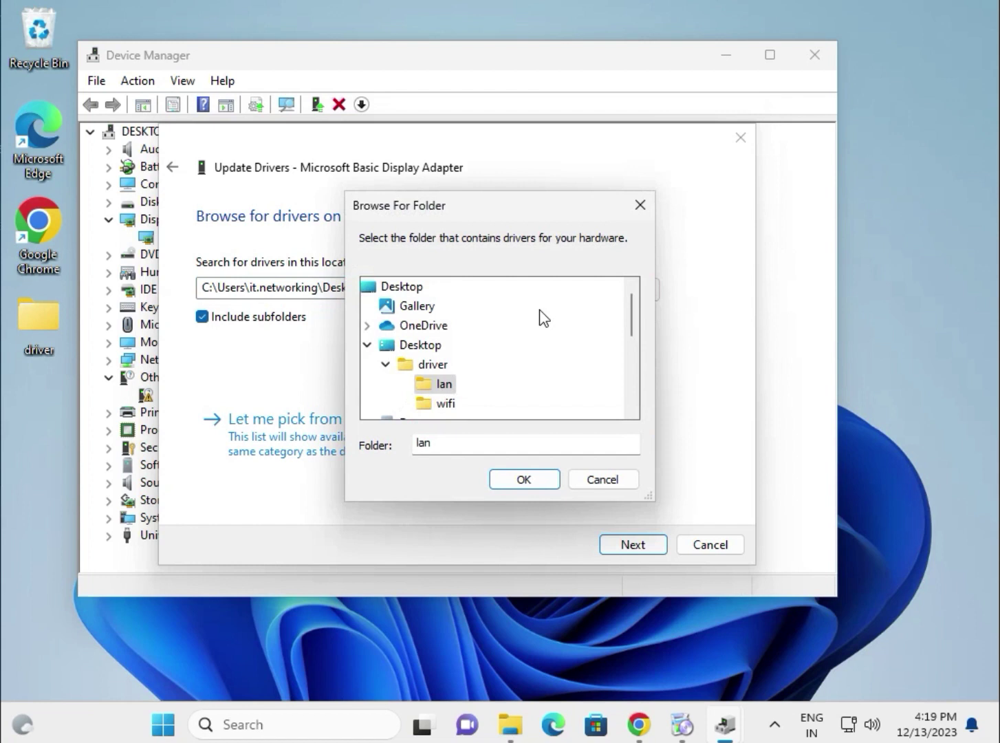
{"action": "left_click", "coordinate": [368, 346]}
{"action": "left_click", "coordinate": [408, 383]}
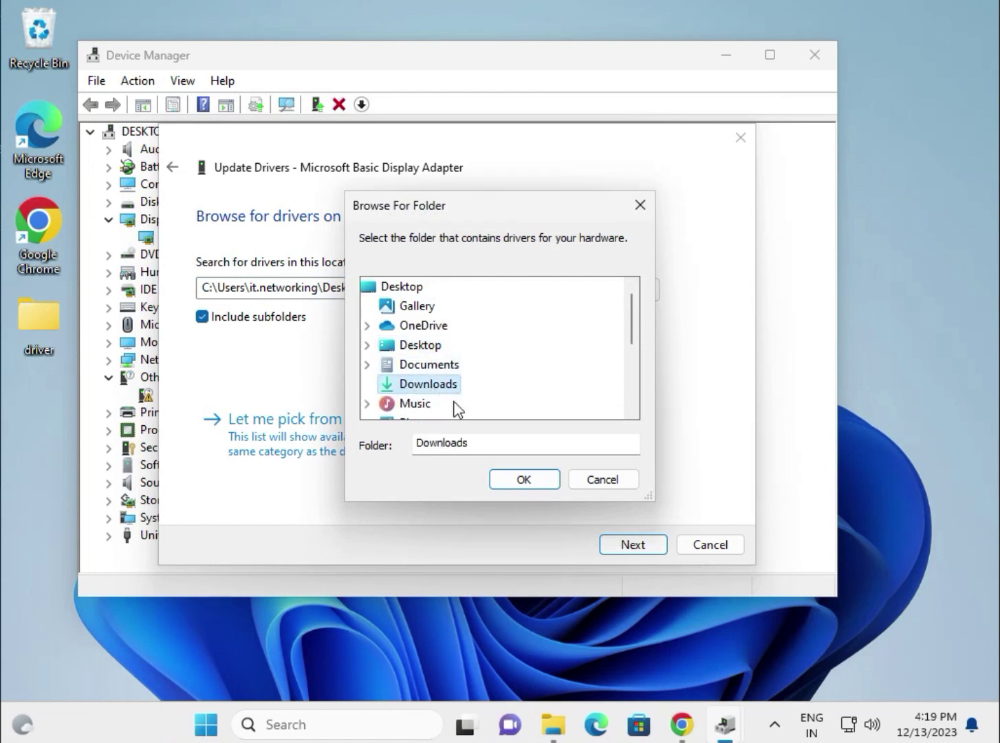
{"action": "left_click", "coordinate": [531, 488]}
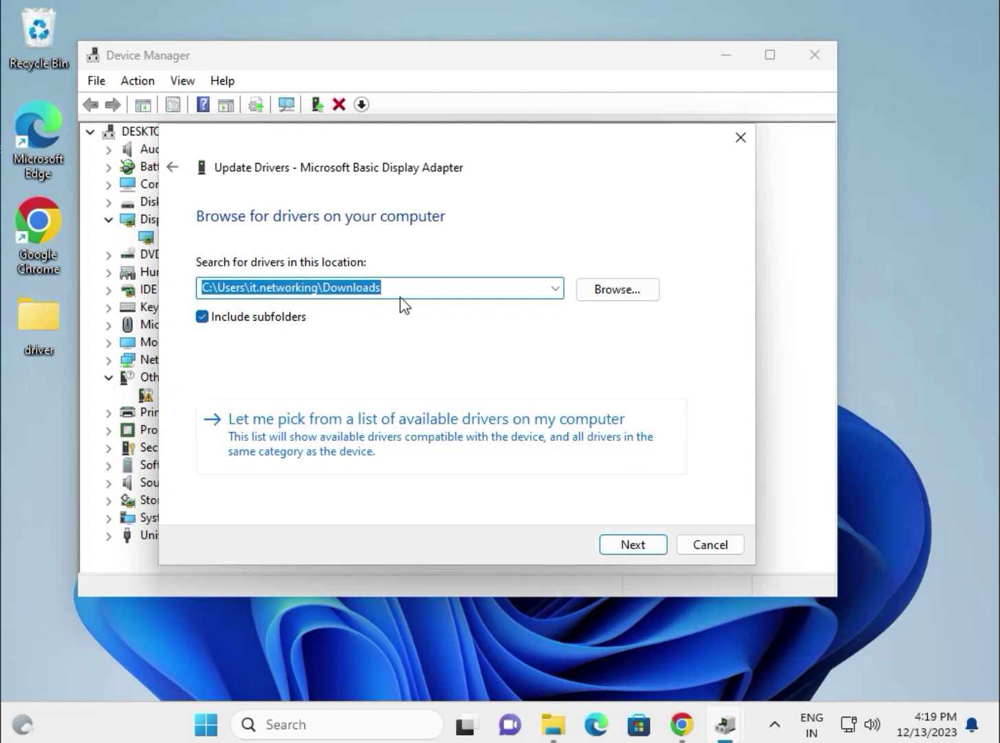
{"action": "left_click", "coordinate": [419, 287]}
{"action": "left_click", "coordinate": [635, 545]}
{"action": "left_click", "coordinate": [709, 545]}
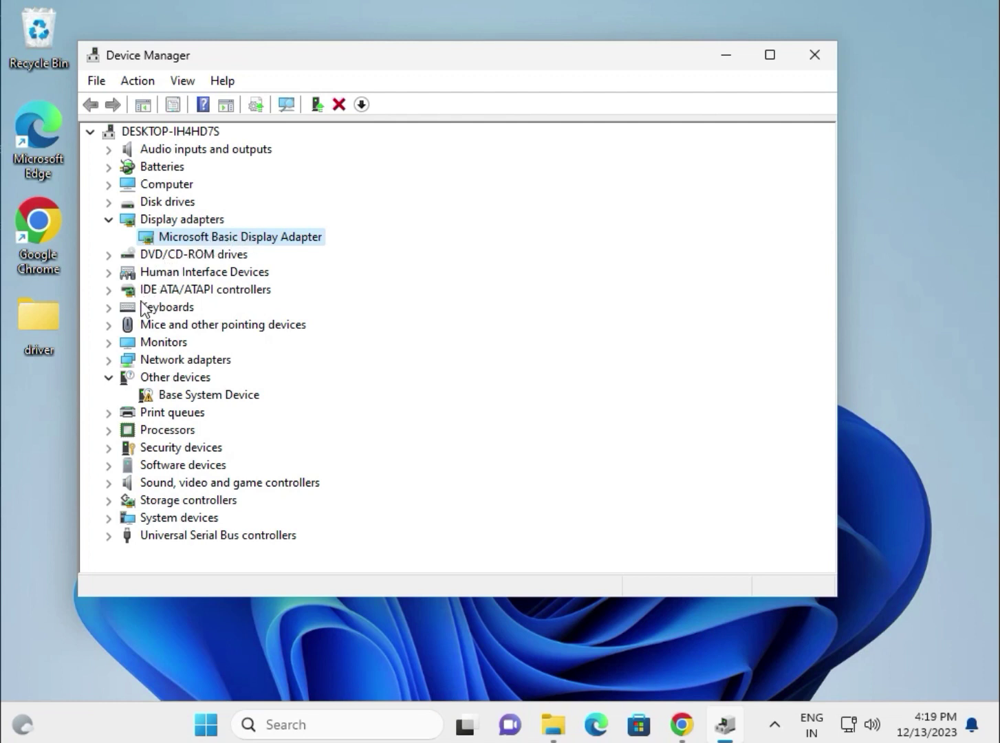
Expand Network adapters, Monitors and Processors to inspect their devices
{"action": "left_click", "coordinate": [108, 360]}
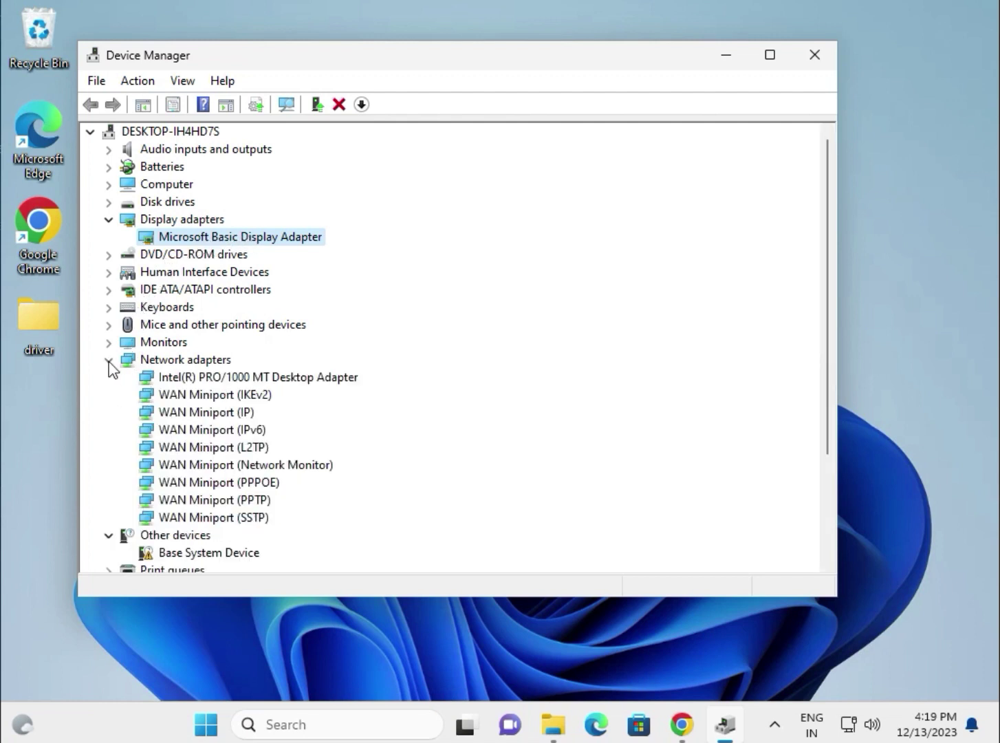
{"action": "left_click", "coordinate": [178, 362]}
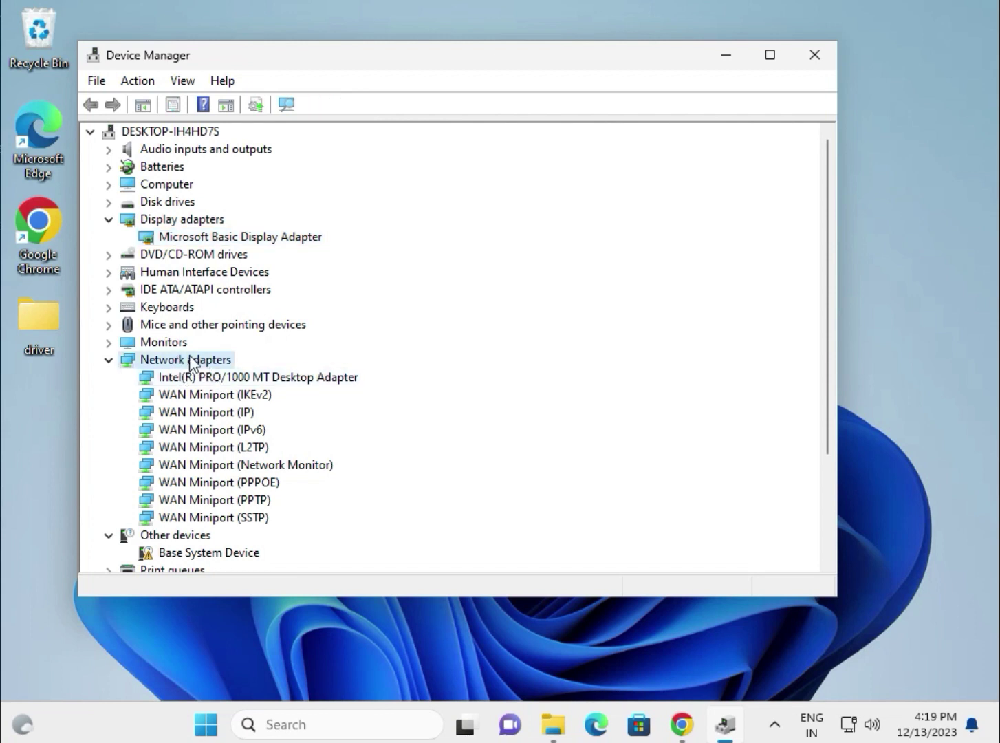
{"action": "left_click", "coordinate": [109, 342]}
{"action": "left_click", "coordinate": [176, 359]}
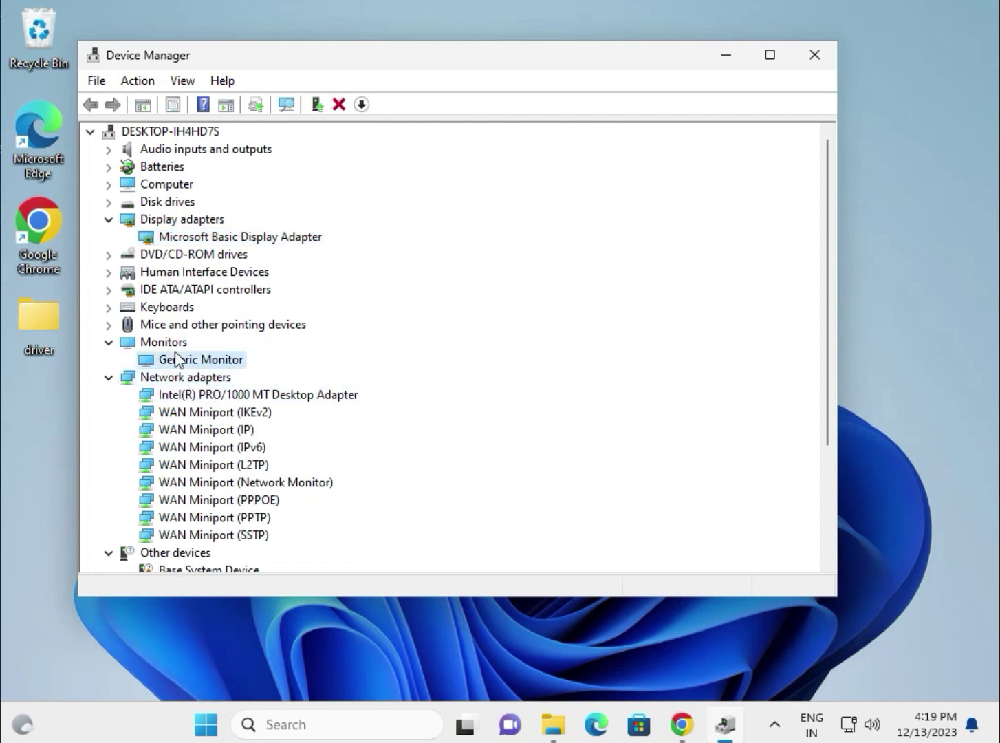
{"action": "scroll", "coordinate": [194, 384], "scroll_direction": "down", "scroll_amount": 2}
{"action": "scroll", "coordinate": [214, 470], "scroll_direction": "down", "scroll_amount": 1}
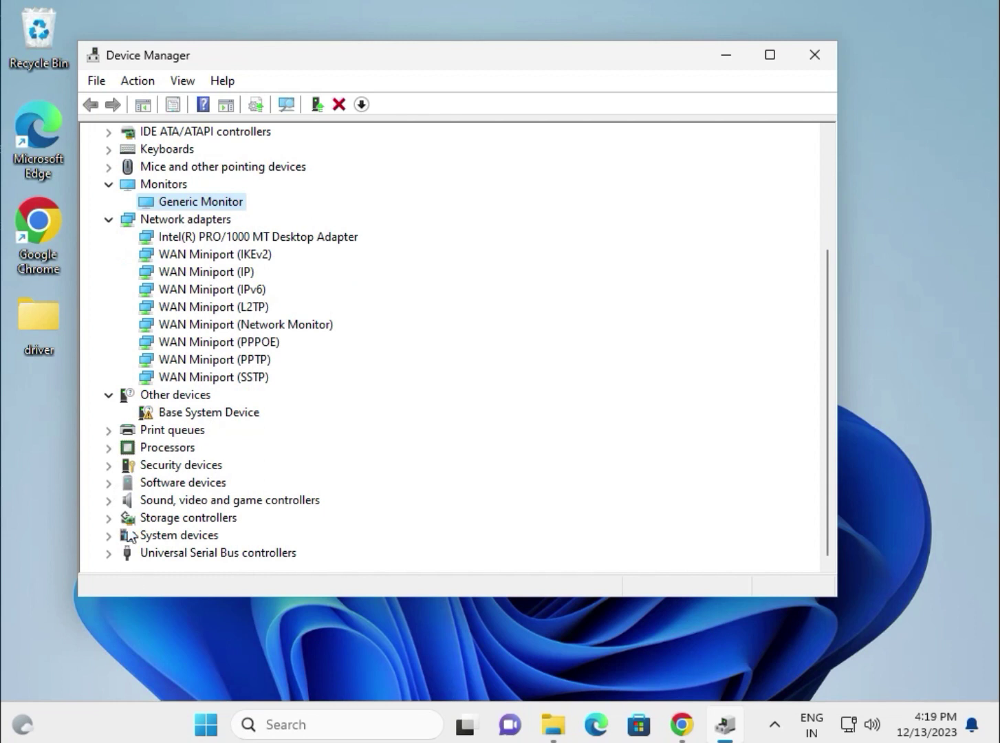
{"action": "left_click", "coordinate": [109, 448]}
{"action": "left_click", "coordinate": [205, 465]}
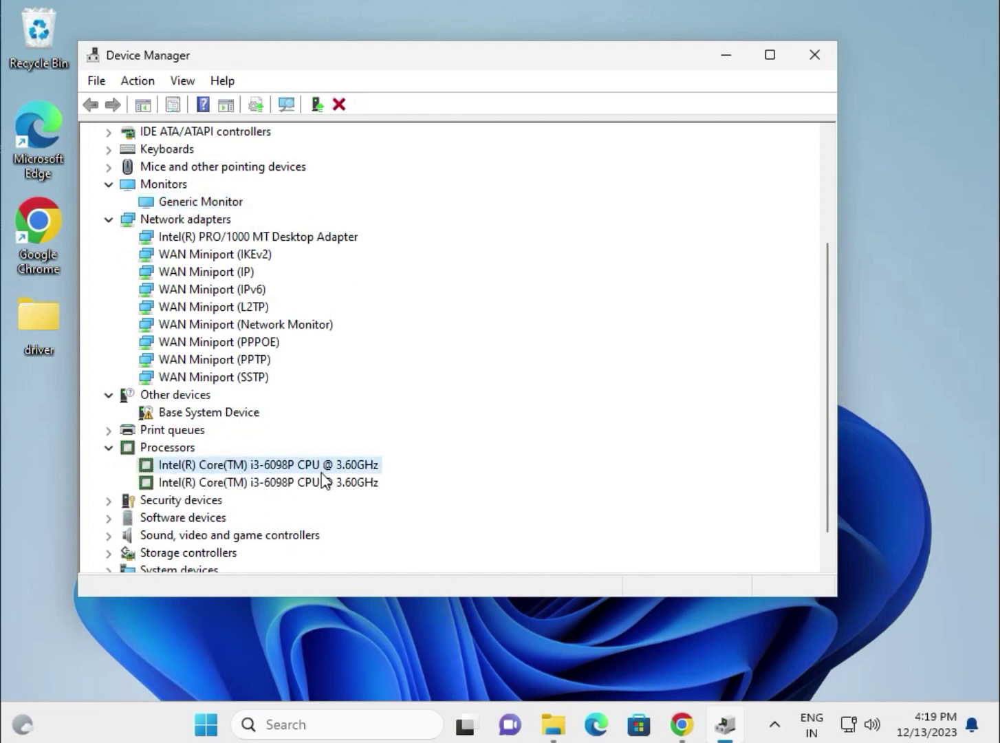
Under Sound, video and game controllers, update High Definition Audio Device by browsing the computer
{"action": "scroll", "coordinate": [171, 526], "scroll_direction": "down", "scroll_amount": 1}
{"action": "left_click", "coordinate": [108, 502]}
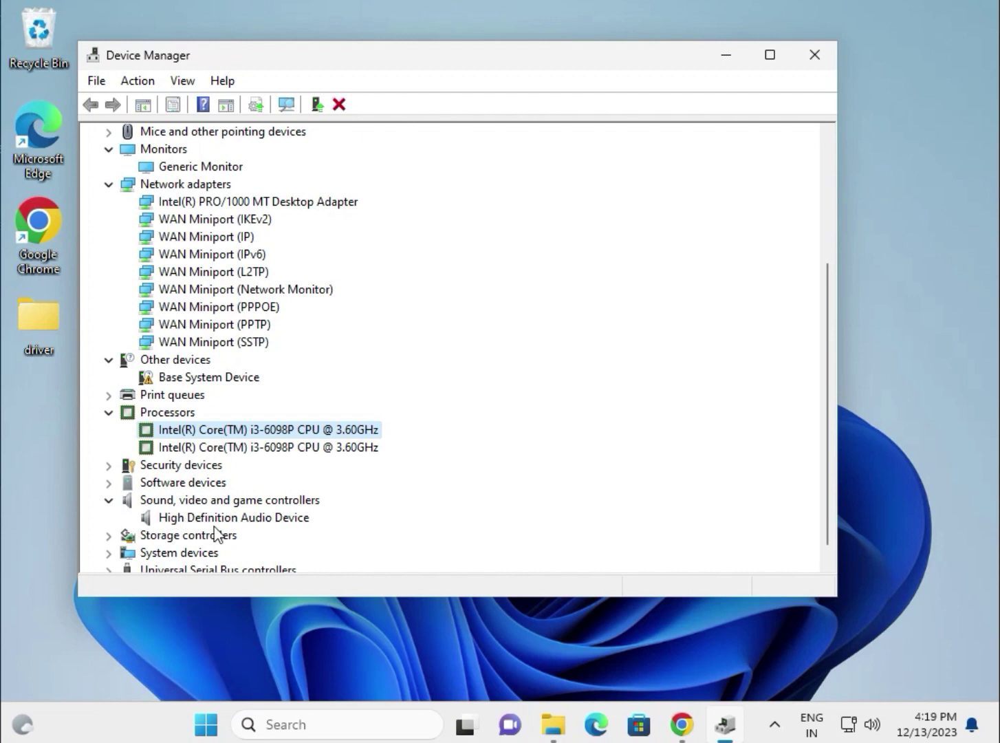
{"action": "scroll", "coordinate": [237, 526], "scroll_direction": "down", "scroll_amount": 1}
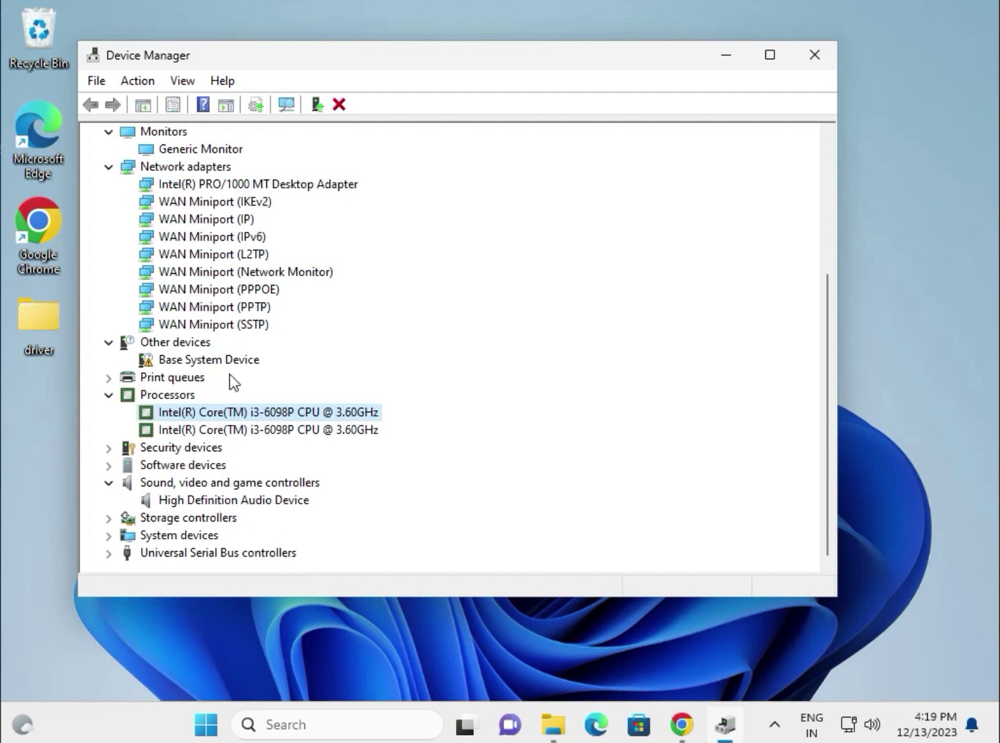
{"action": "right_click", "coordinate": [215, 504]}
{"action": "left_click", "coordinate": [277, 516]}
{"action": "left_click", "coordinate": [428, 381]}
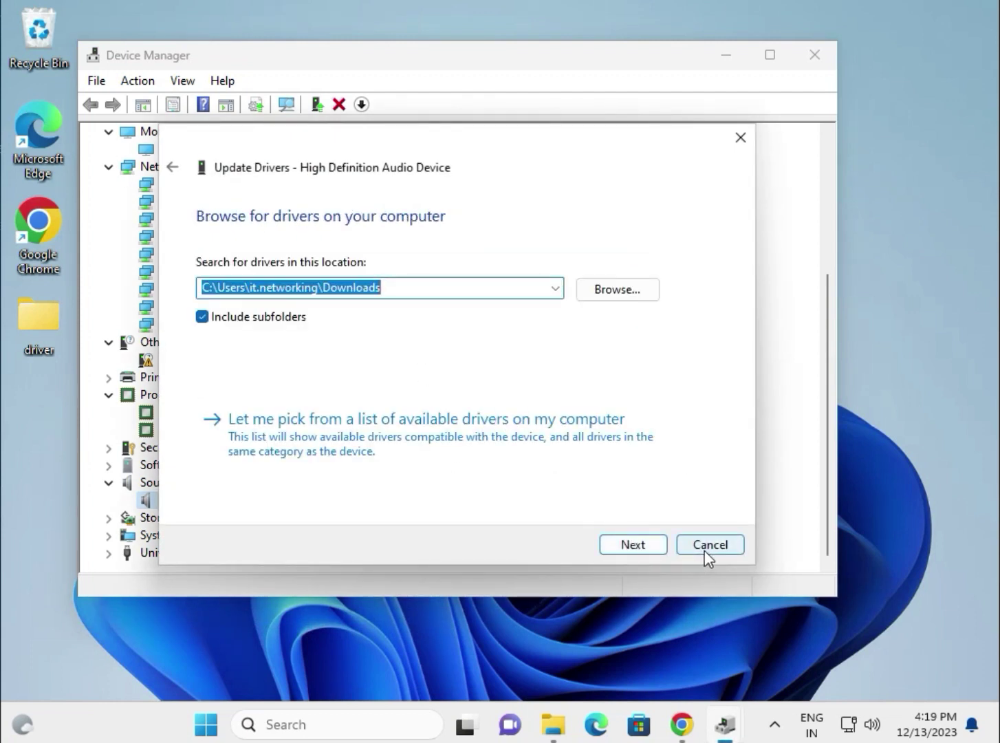